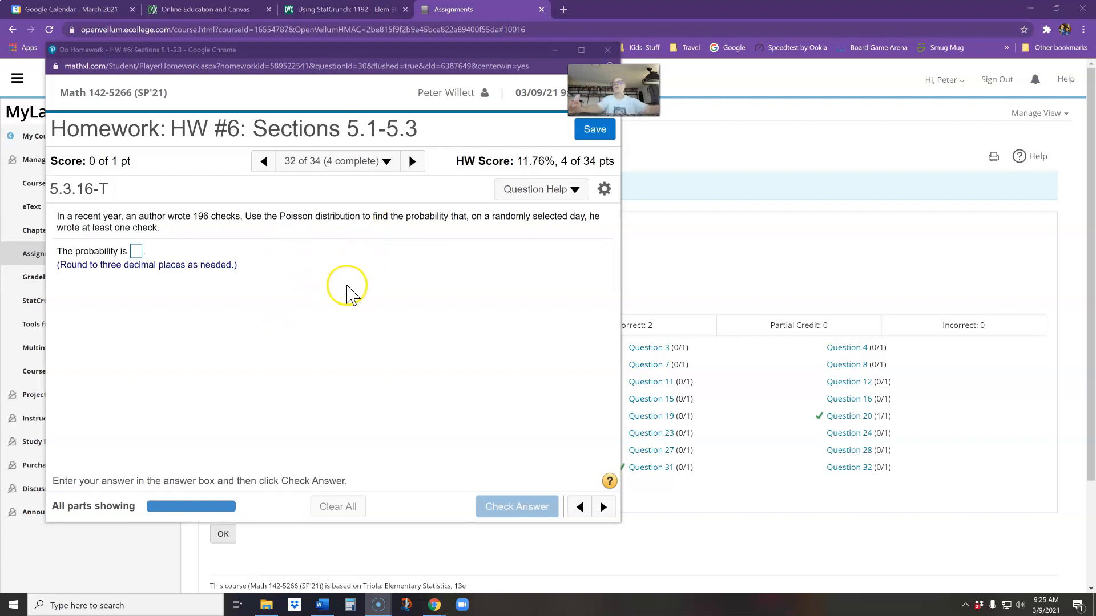
# Open StatCrunch from the homework question's help options and place its window beside the question
pyautogui.click(559, 192)
pyautogui.click(496, 280)
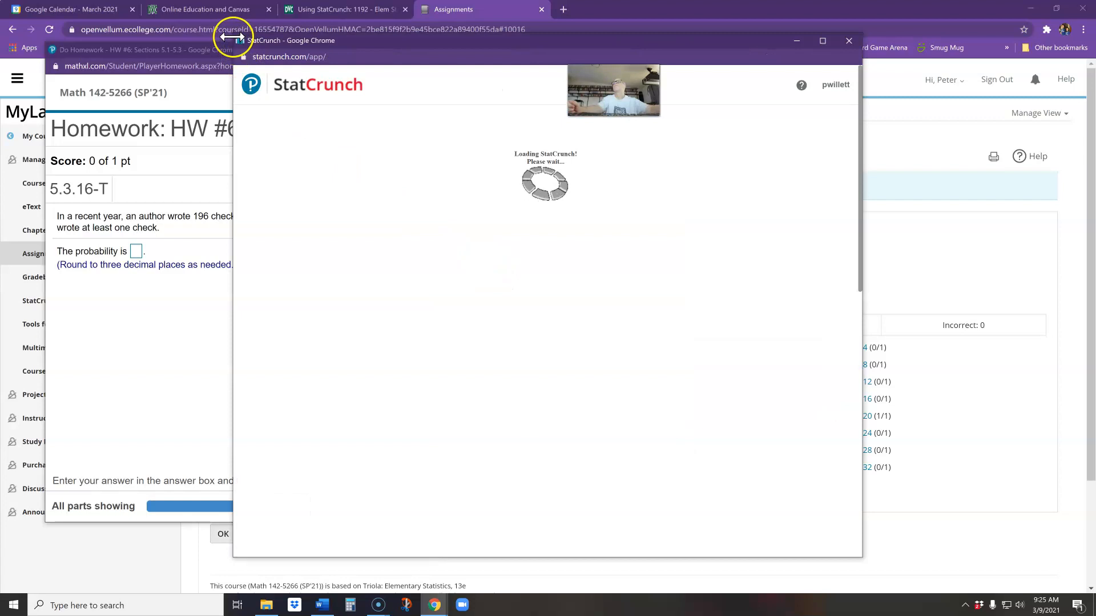
pyautogui.moveTo(234, 35); pyautogui.dragTo(313, 133)
pyautogui.moveTo(399, 144); pyautogui.dragTo(746, 132)
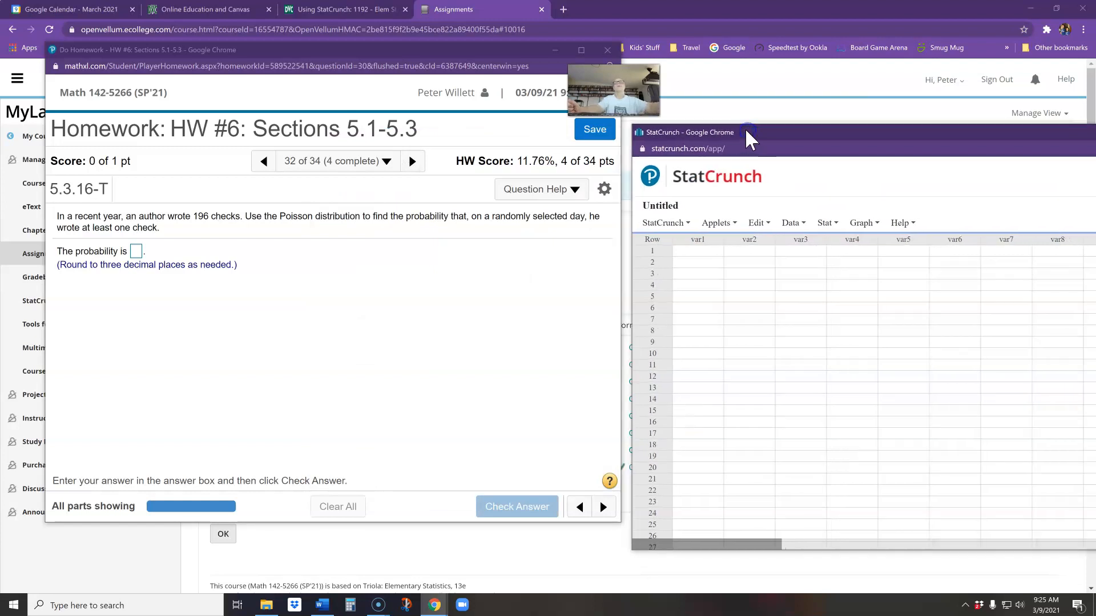
# Open StatCrunch's Poisson calculator and move it fully into view over the empty data table
pyautogui.click(826, 223)
pyautogui.moveTo(836, 246)
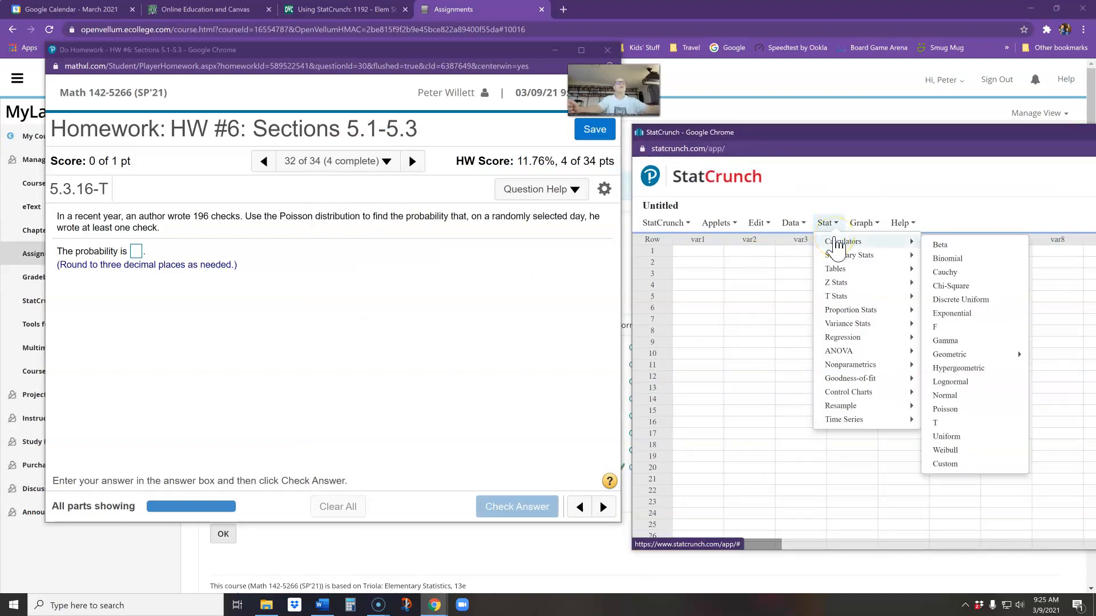
pyautogui.click(948, 409)
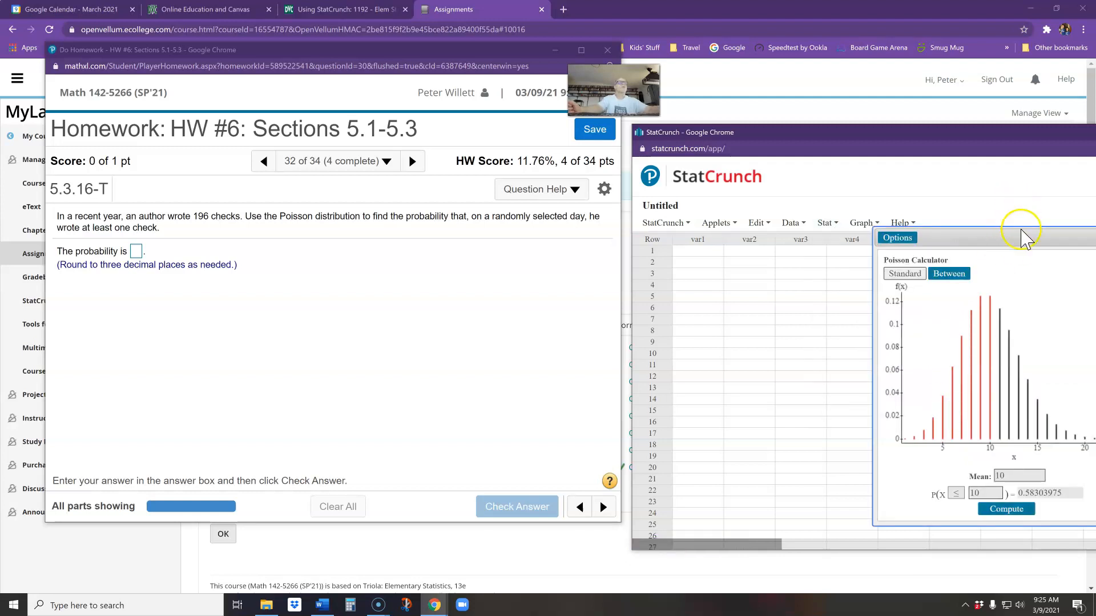
pyautogui.moveTo(1021, 237); pyautogui.dragTo(831, 241)
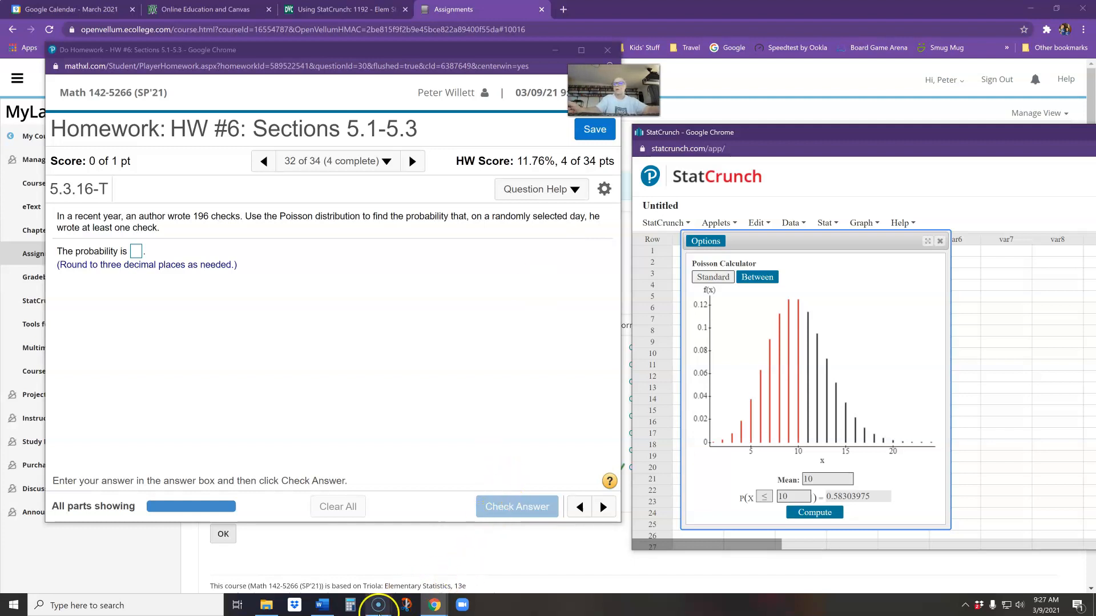
# Switch to the Windows Calculator and divide 196 by 365 to get the mean number of checks per day
pyautogui.click(352, 602)
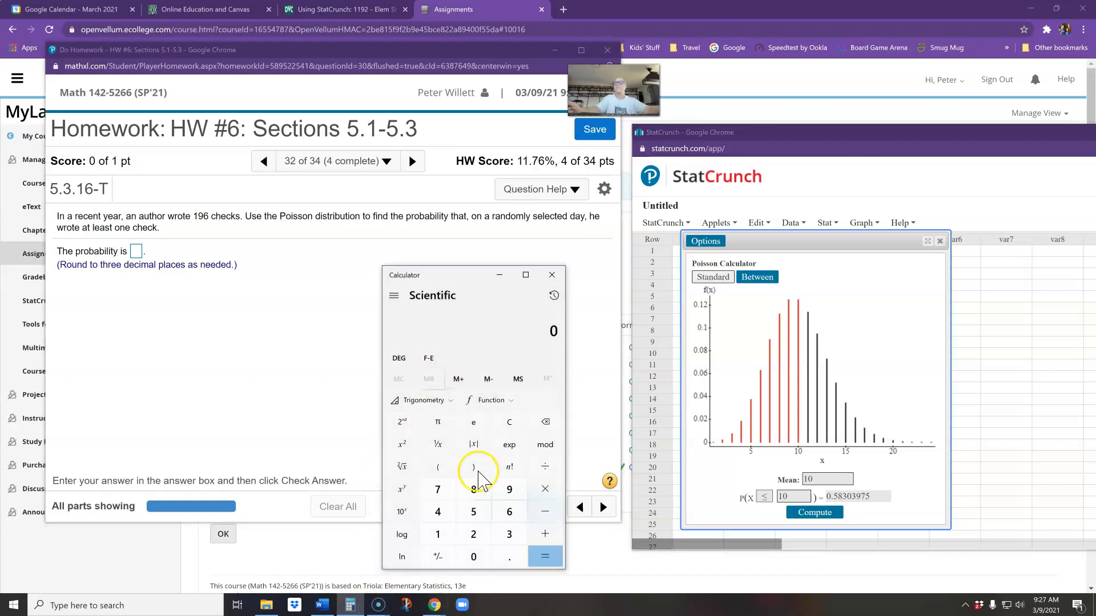
pyautogui.click(438, 534)
pyautogui.click(509, 489)
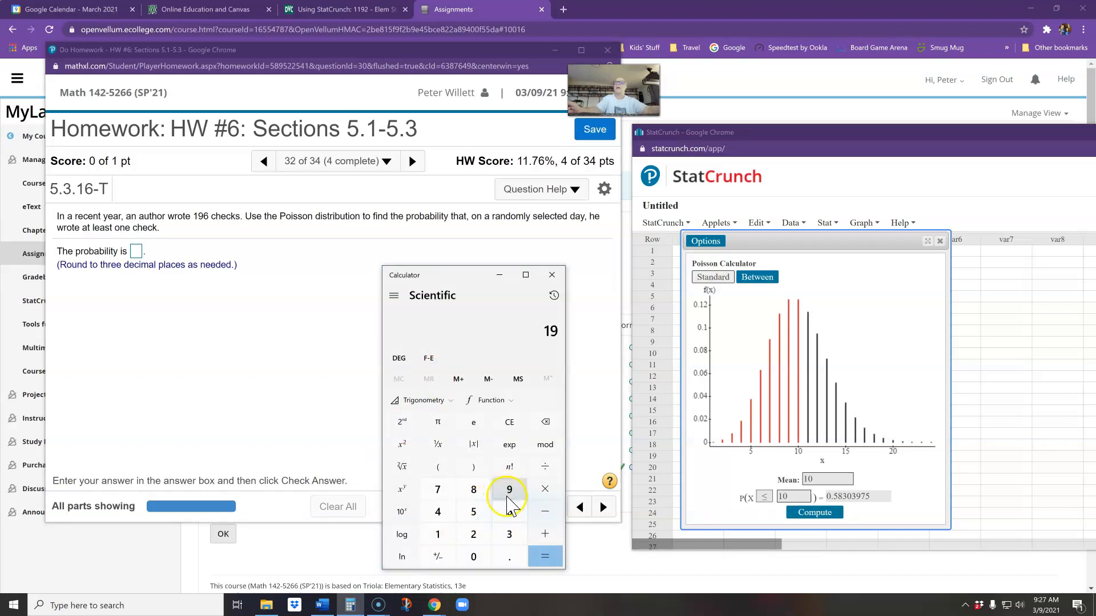
pyautogui.click(509, 512)
pyautogui.click(542, 473)
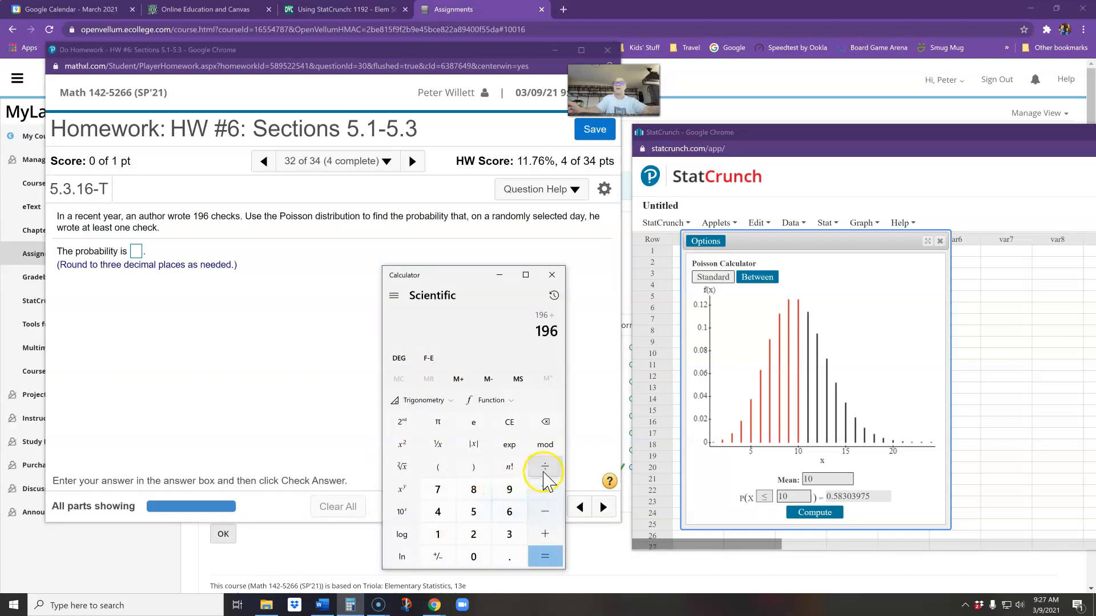
pyautogui.click(509, 534)
pyautogui.click(514, 513)
pyautogui.click(474, 512)
pyautogui.click(546, 557)
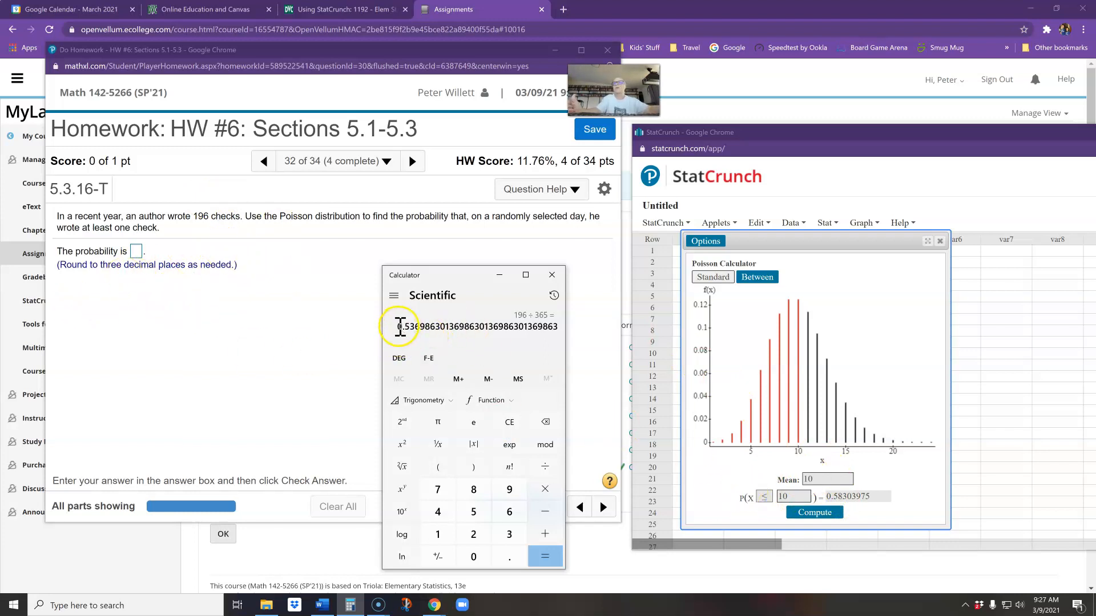
# Copy 0.5369863013698 from the quotient into the Poisson calculator's mean and close the Windows Calculator
pyautogui.moveTo(399, 326); pyautogui.dragTo(472, 323)
pyautogui.hotkey('ctrl', 'c')
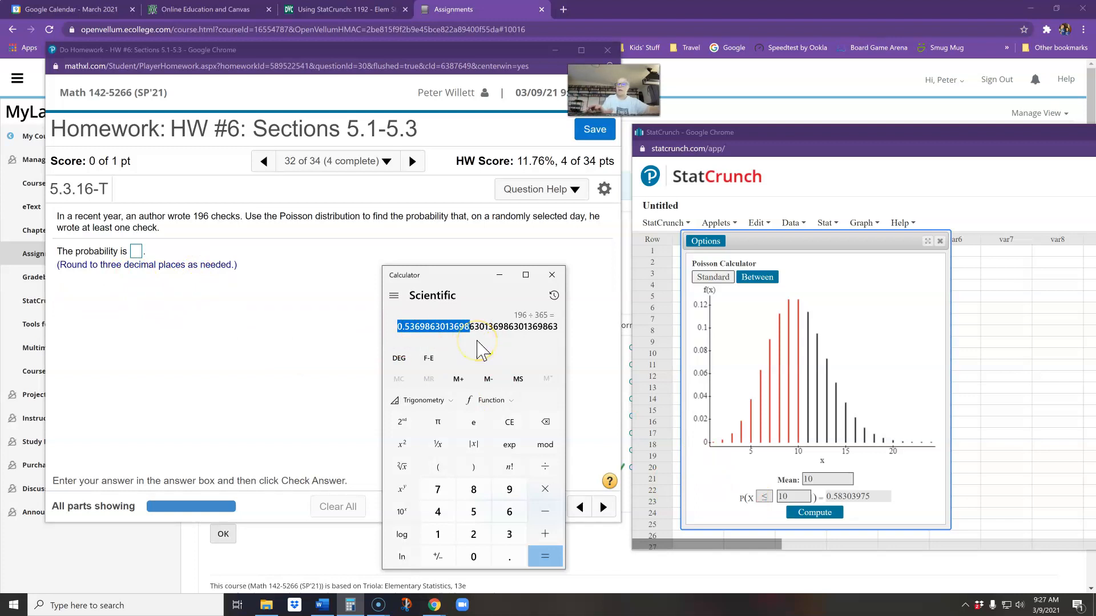
pyautogui.click(827, 479)
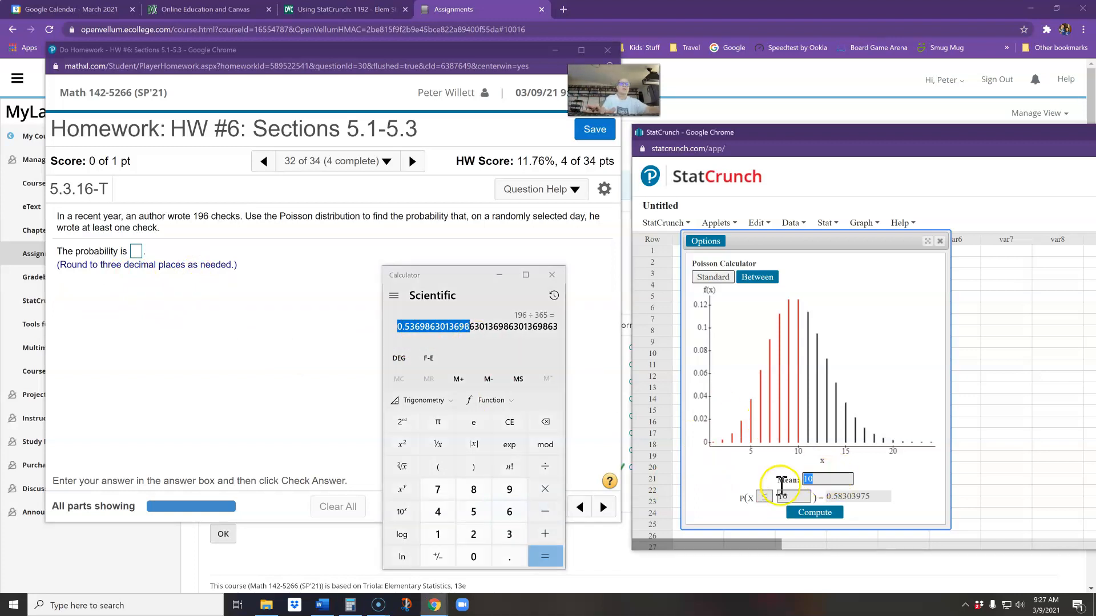
pyautogui.hotkey('ctrl', 'v')
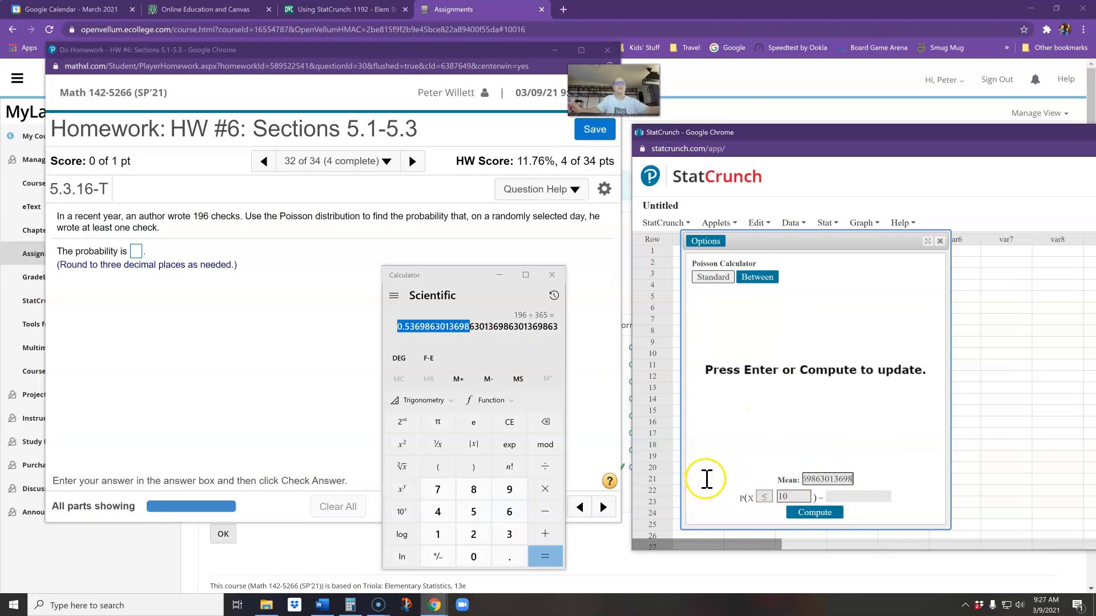
pyautogui.click(550, 278)
pyautogui.click(551, 276)
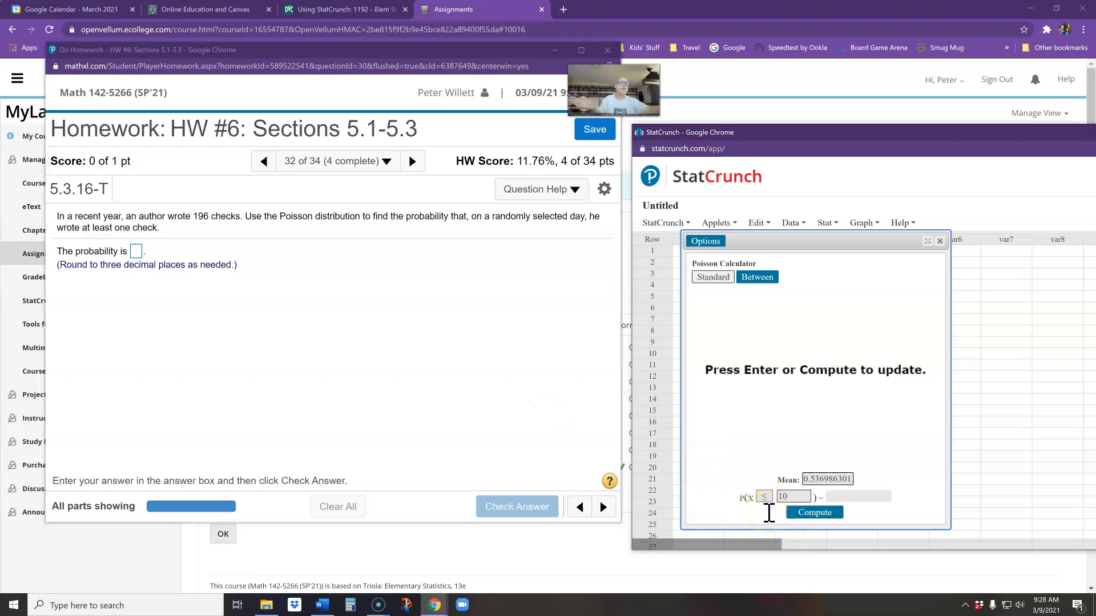
# Set the Poisson probability condition to X ≥ 1 and compute it
pyautogui.click(763, 497)
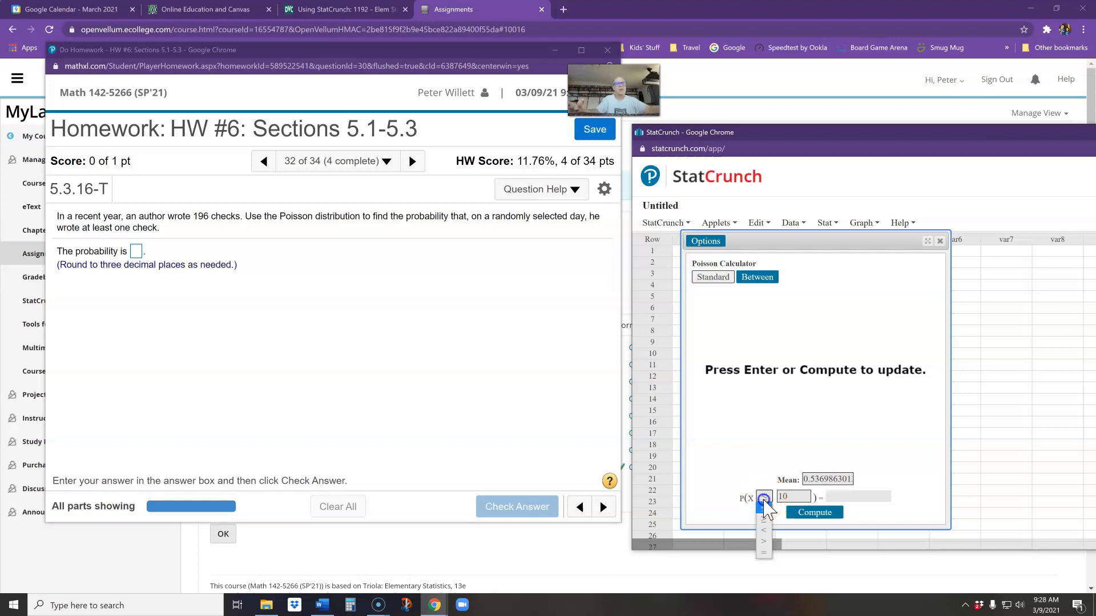
pyautogui.click(764, 521)
pyautogui.click(794, 497)
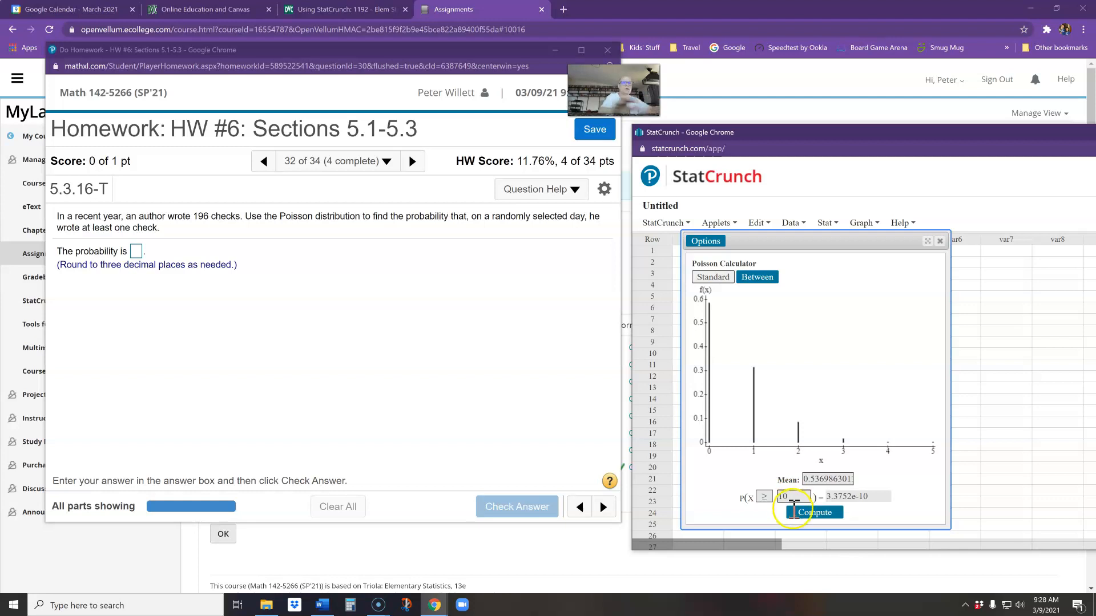
pyautogui.click(798, 496)
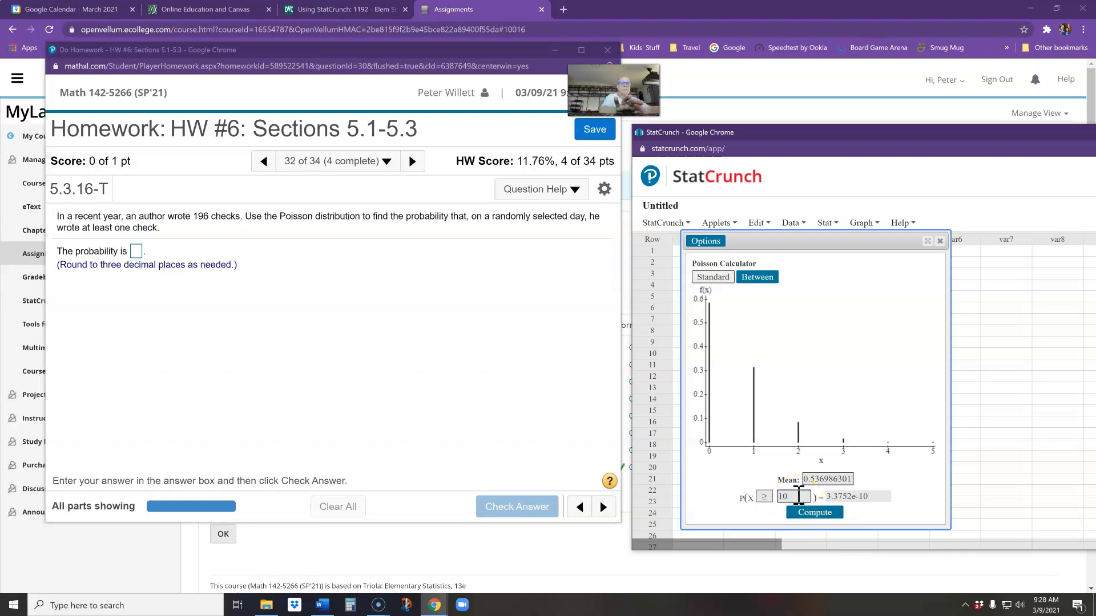
pyautogui.press('BackSpace')
pyautogui.click(821, 516)
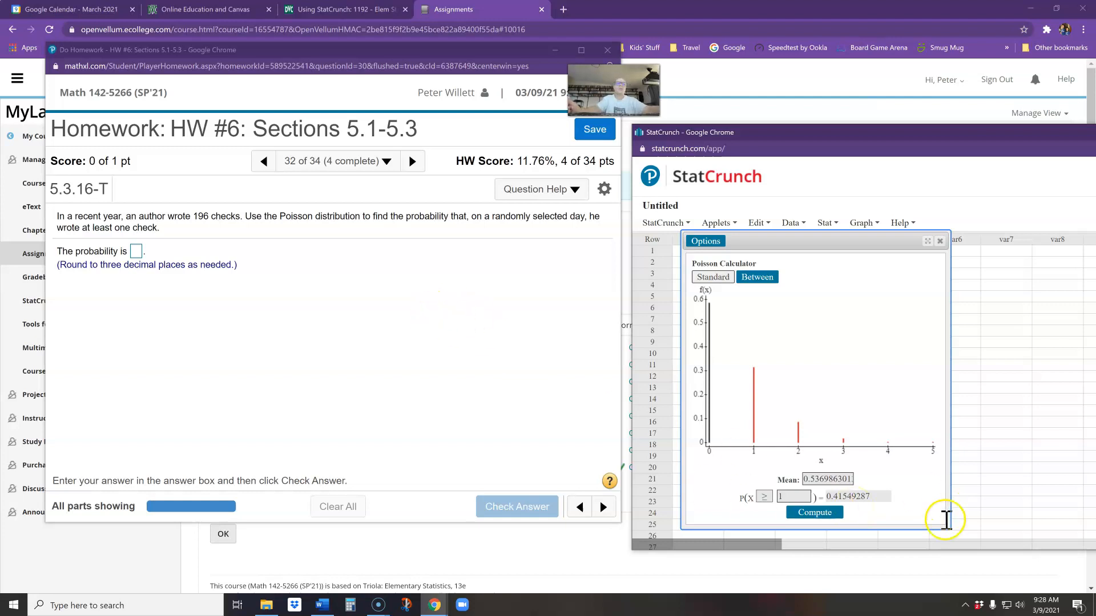
# Copy 0.415 from the computed probability into the homework answer box and check the answer
pyautogui.moveTo(828, 496); pyautogui.dragTo(843, 496)
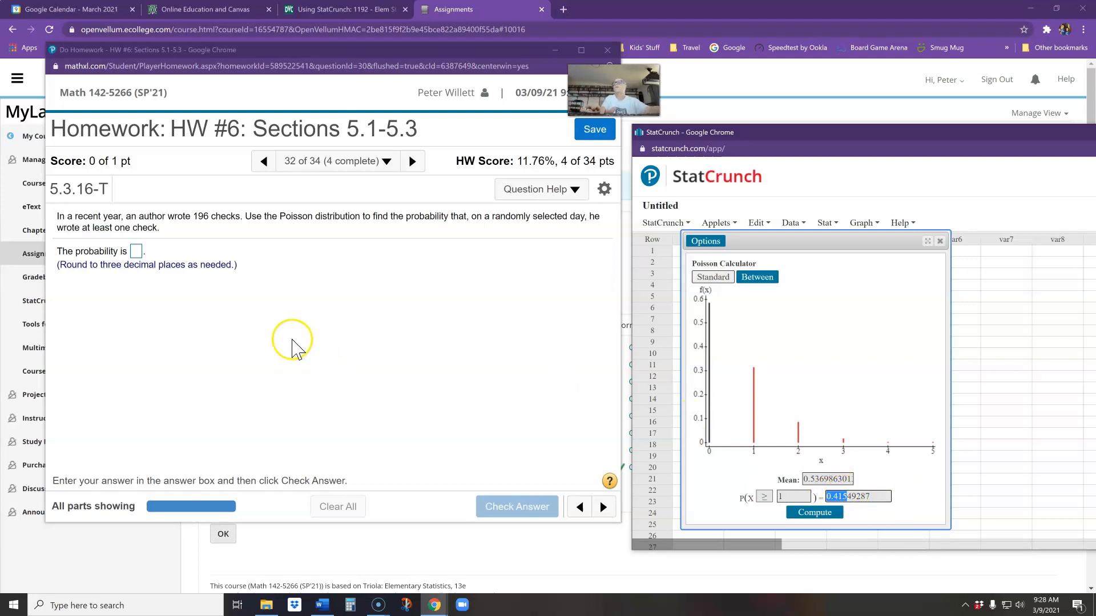
pyautogui.click(136, 252)
pyautogui.write('0.415')
pyautogui.click(516, 506)
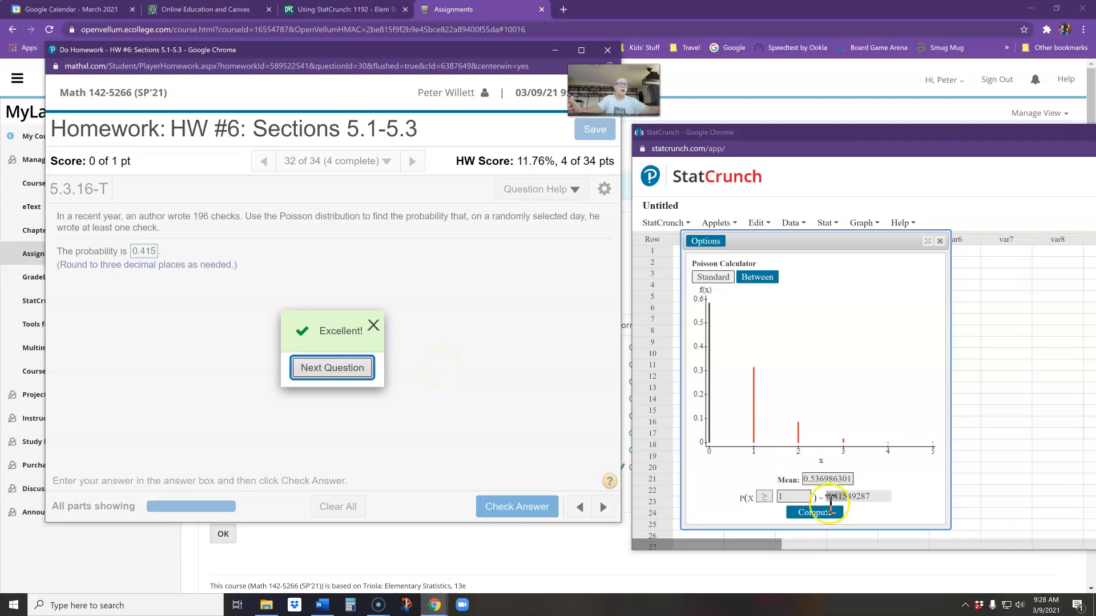
pyautogui.click(764, 497)
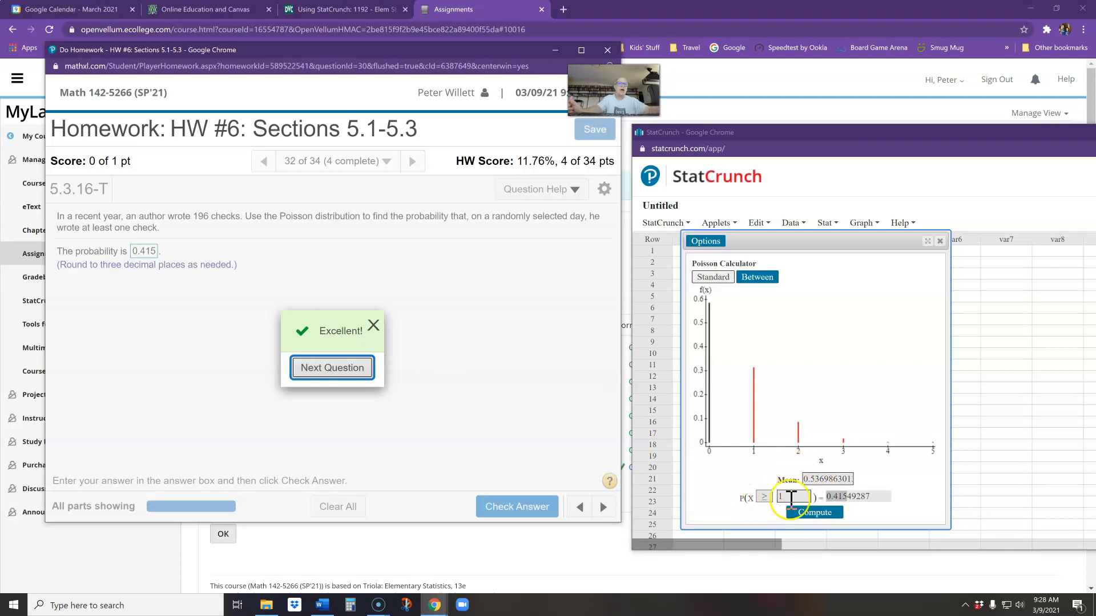
pyautogui.click(781, 497)
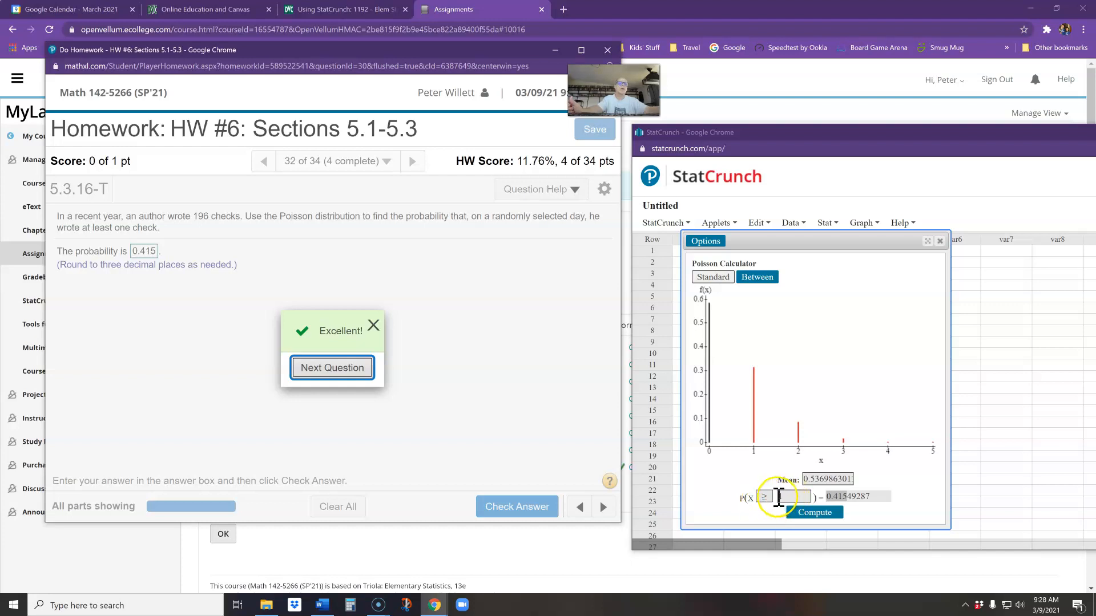